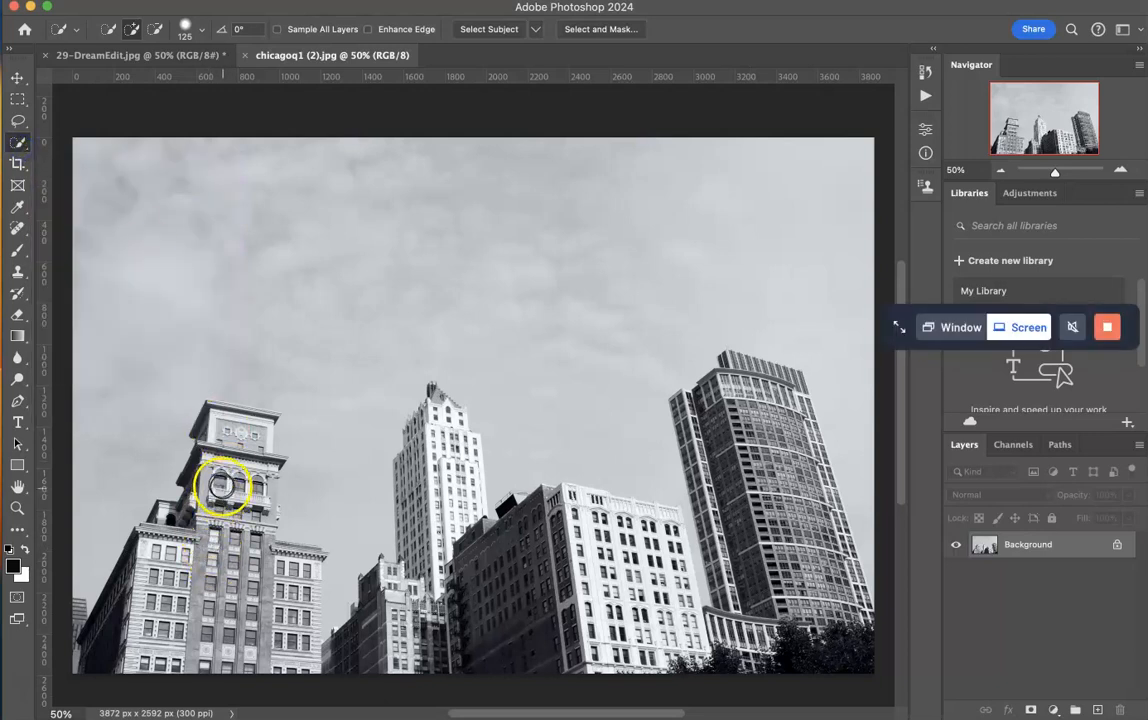
- Select the buildings with the Quick Selection tool and subtract the sky areas caught between and beside them
left_click(216, 427)
mouse_move(216, 427)
left_mouse_down()
mouse_move(203, 494)
mouse_move(183, 543)
mouse_move(165, 543)
mouse_move(146, 614)
mouse_move(127, 596)
mouse_move(142, 572)
mouse_move(159, 613)
mouse_move(222, 639)
mouse_move(229, 578)
mouse_move(248, 584)
mouse_move(278, 555)
mouse_move(261, 542)
mouse_move(266, 461)
mouse_move(265, 541)
mouse_move(283, 593)
mouse_move(302, 587)
mouse_move(298, 639)
mouse_move(348, 651)
mouse_move(414, 619)
mouse_move(432, 528)
mouse_move(426, 412)
mouse_move(446, 425)
mouse_move(500, 596)
mouse_move(541, 514)
mouse_move(567, 512)
mouse_move(620, 567)
mouse_move(573, 611)
mouse_move(634, 608)
mouse_move(644, 526)
mouse_move(633, 516)
mouse_move(655, 519)
mouse_move(679, 624)
mouse_move(701, 654)
mouse_move(739, 642)
mouse_move(748, 612)
mouse_move(713, 445)
mouse_move(688, 406)
mouse_move(747, 382)
mouse_move(751, 367)
mouse_move(775, 383)
mouse_move(742, 362)
mouse_move(777, 415)
mouse_move(843, 655)
mouse_move(833, 530)
mouse_move(794, 381)
left_mouse_up()
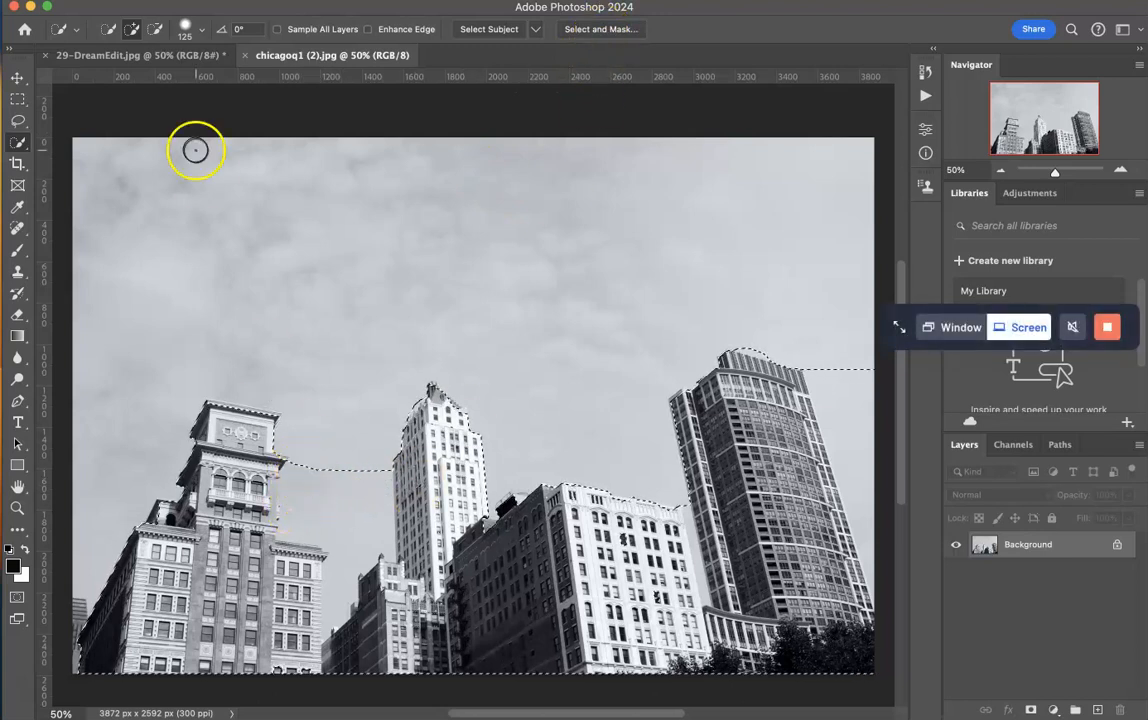
left_click(155, 31)
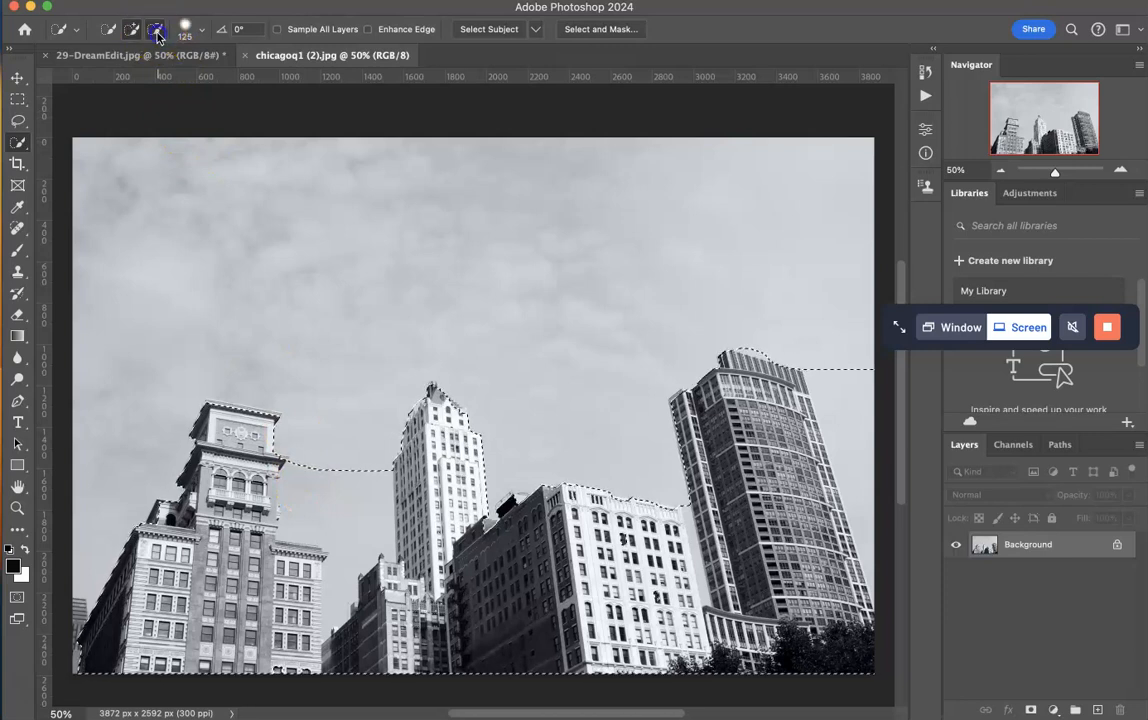
mouse_move(372, 534)
left_mouse_down()
mouse_move(309, 490)
mouse_move(341, 490)
left_mouse_up()
left_click_drag(336, 562, 341, 607)
left_click(615, 470)
mouse_move(701, 517)
left_mouse_down()
mouse_move(671, 472)
mouse_move(645, 462)
mouse_move(873, 374)
mouse_move(833, 369)
mouse_move(853, 450)
mouse_move(821, 375)
mouse_move(864, 514)
left_mouse_up()
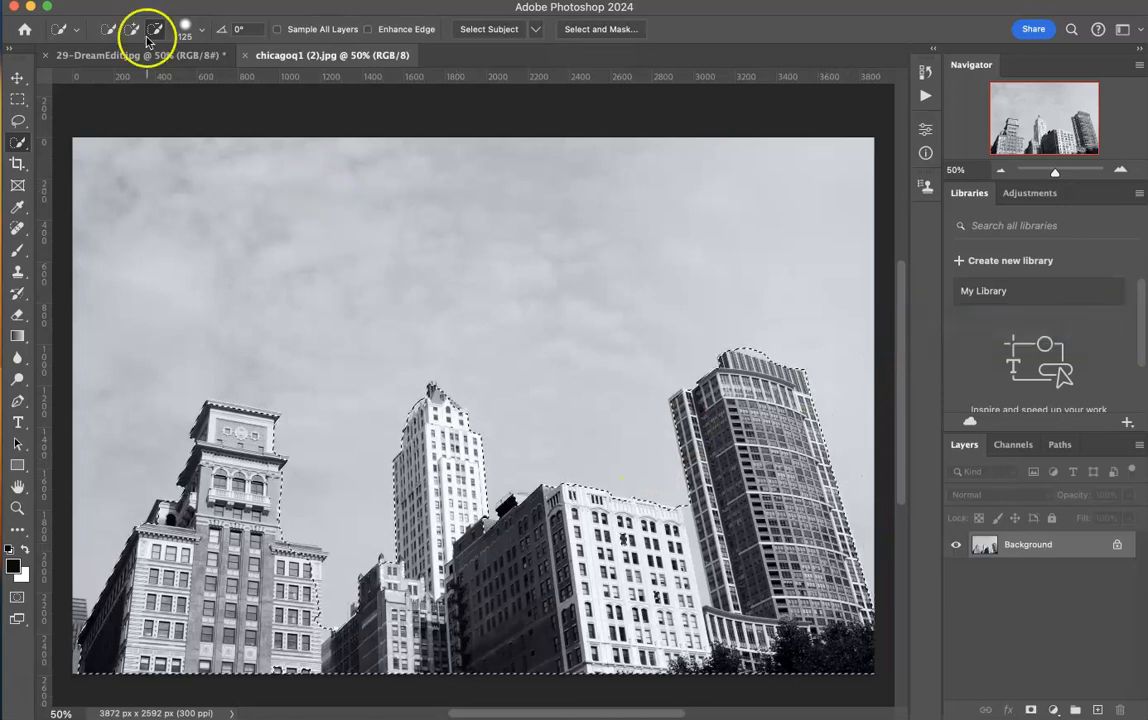
- Subtract the leftover sky between the white building and the tall curved tower, reducing the brush size to 40
left_click(685, 417)
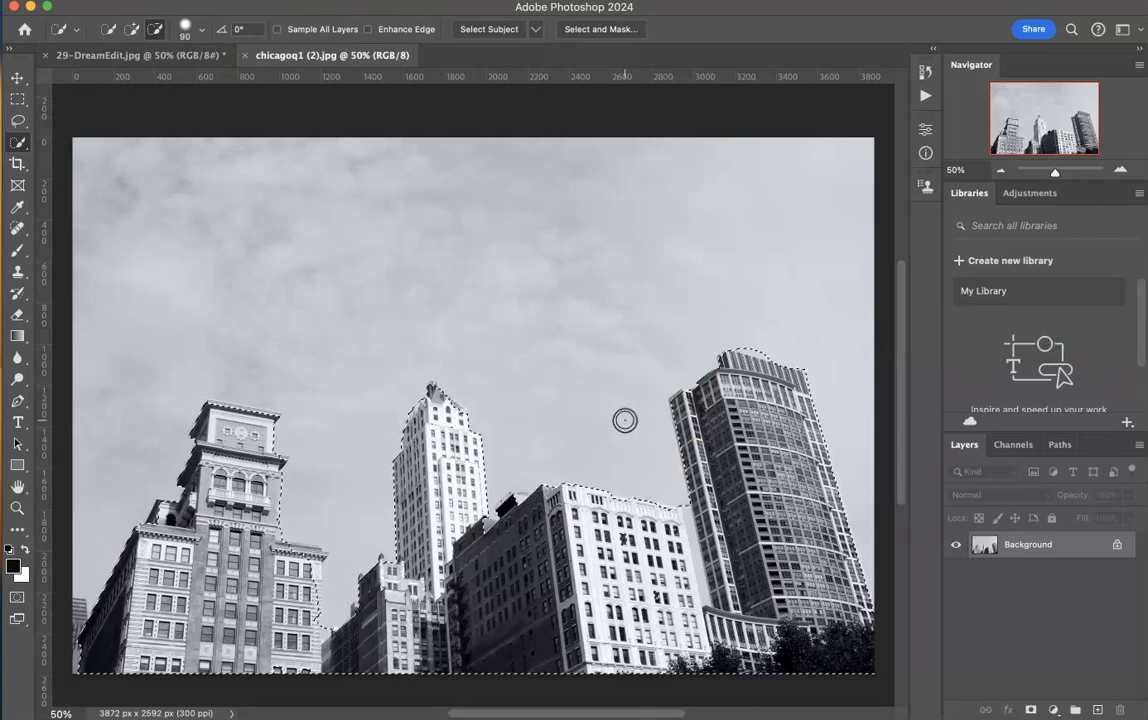
left_click(714, 541)
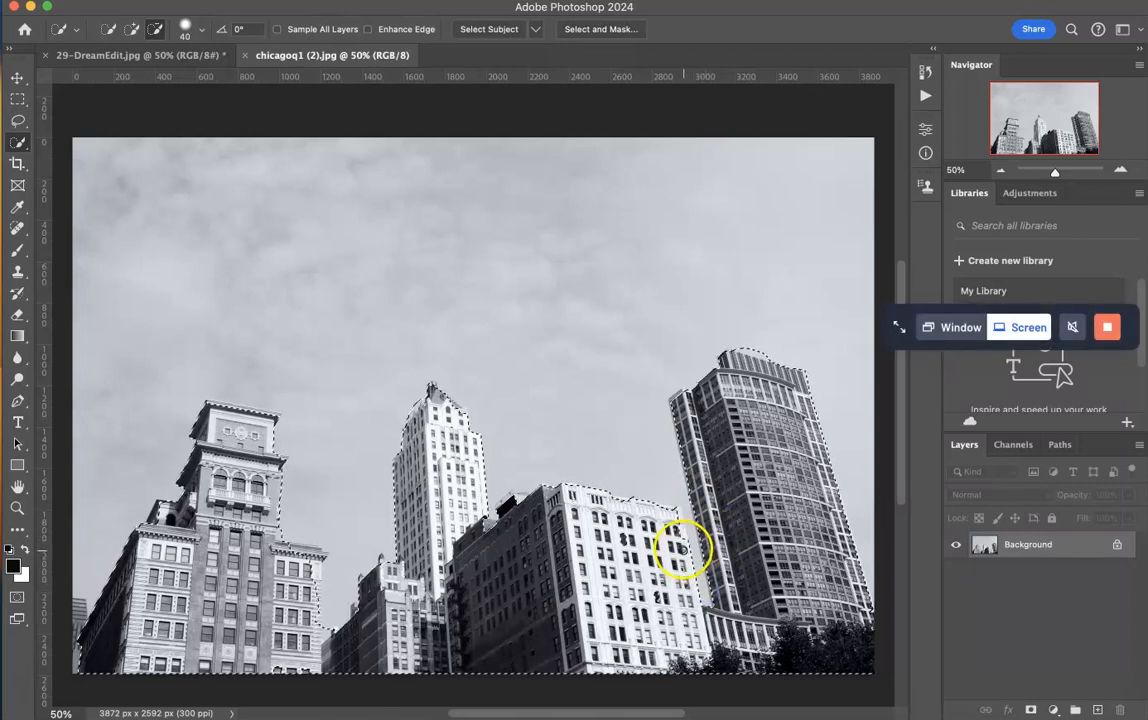
left_click(676, 523)
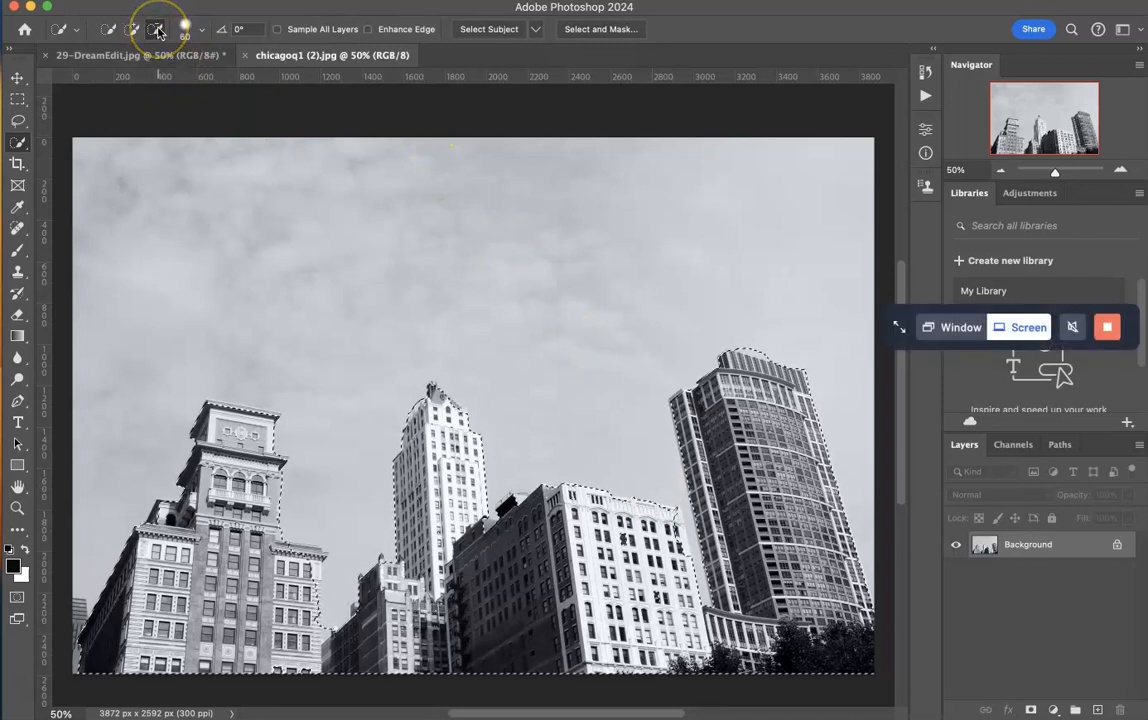
- Add missed edges of the leftmost building to the selection with a size 60 brush and check the central tower's outline
left_click(138, 34)
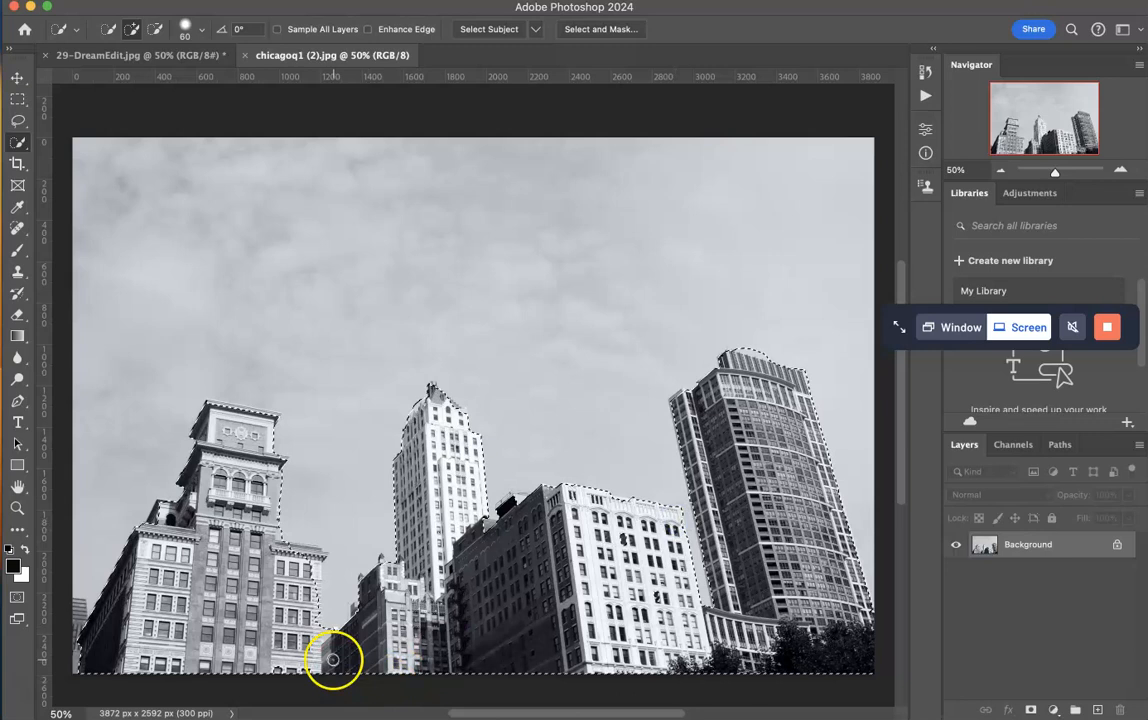
mouse_move(299, 578)
left_mouse_down()
mouse_move(280, 510)
mouse_move(296, 467)
left_mouse_up()
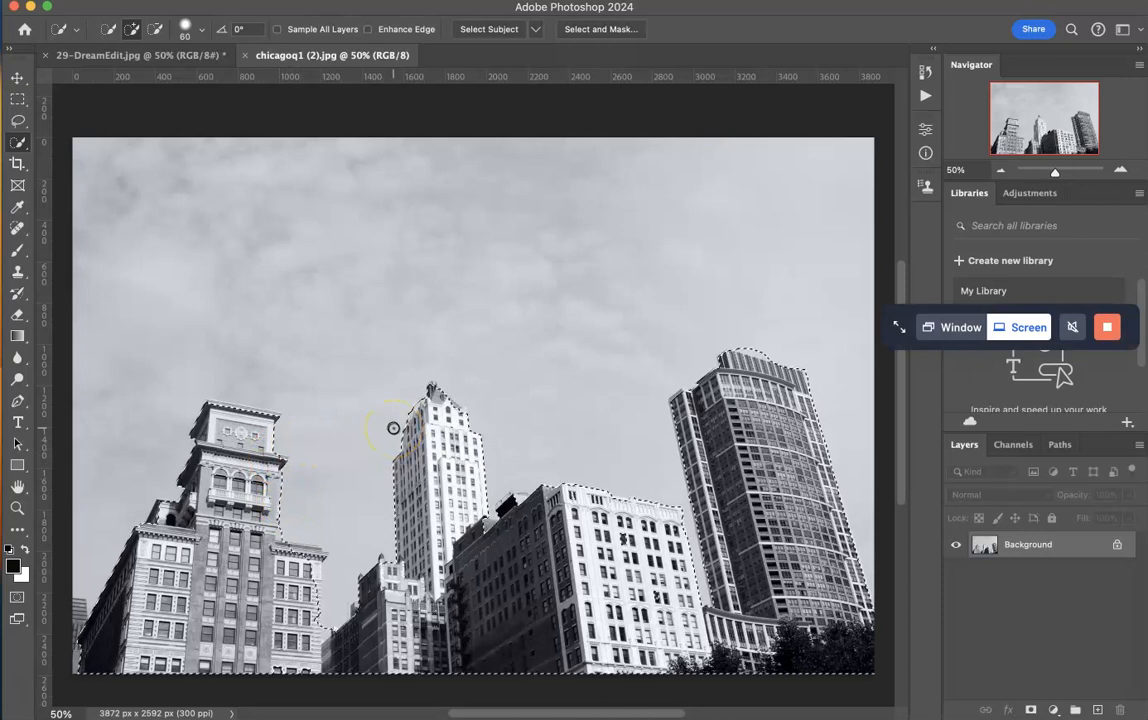
scroll(394, 430, "up", 3)
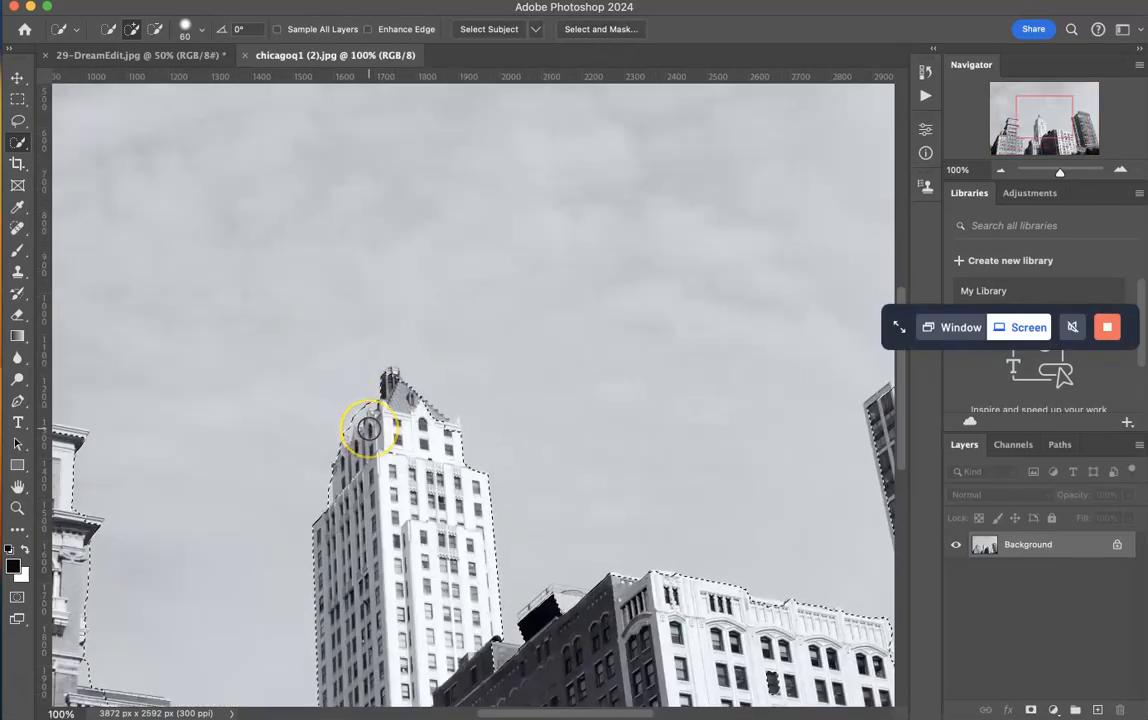
scroll(369, 428, "down", 2)
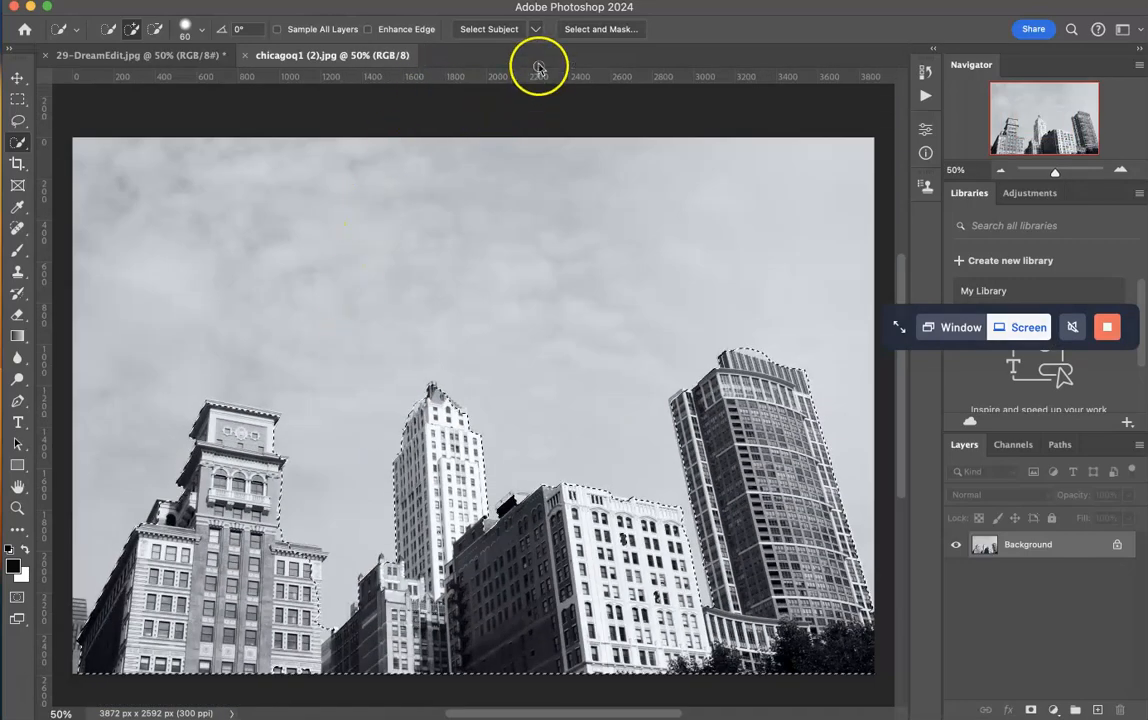
left_click(590, 30)
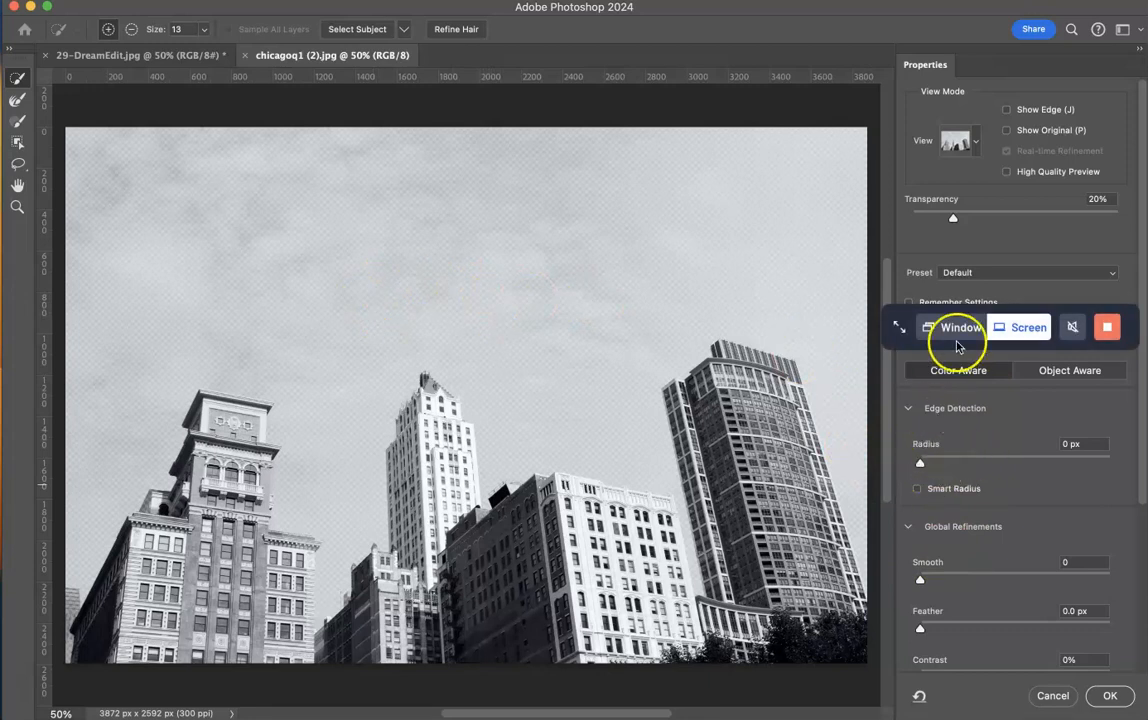
left_click_drag(925, 310, 928, 8)
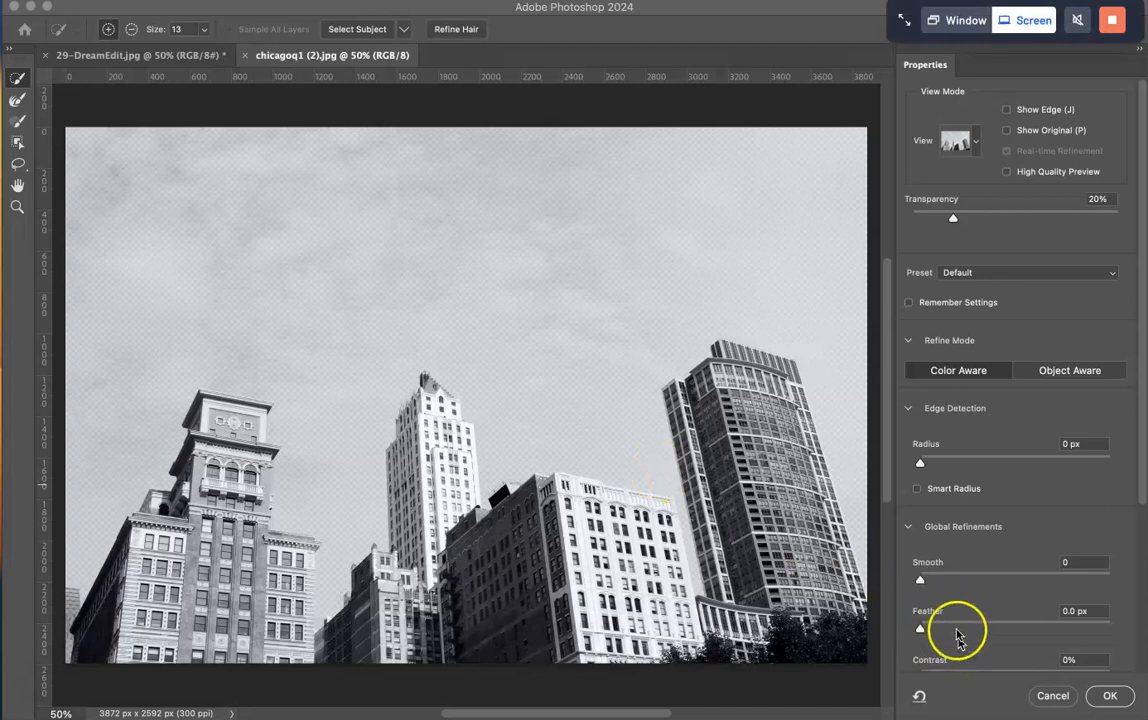
scroll(955, 620, "down", 2)
scroll(955, 620, "down", 1)
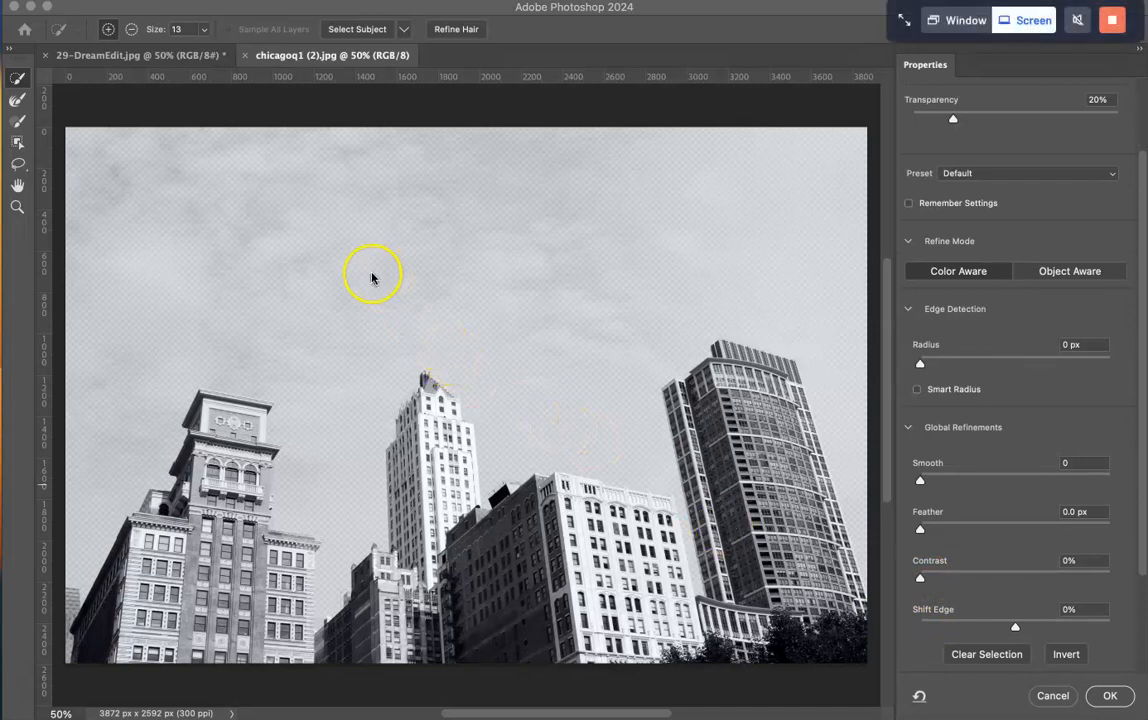
left_click(1058, 703)
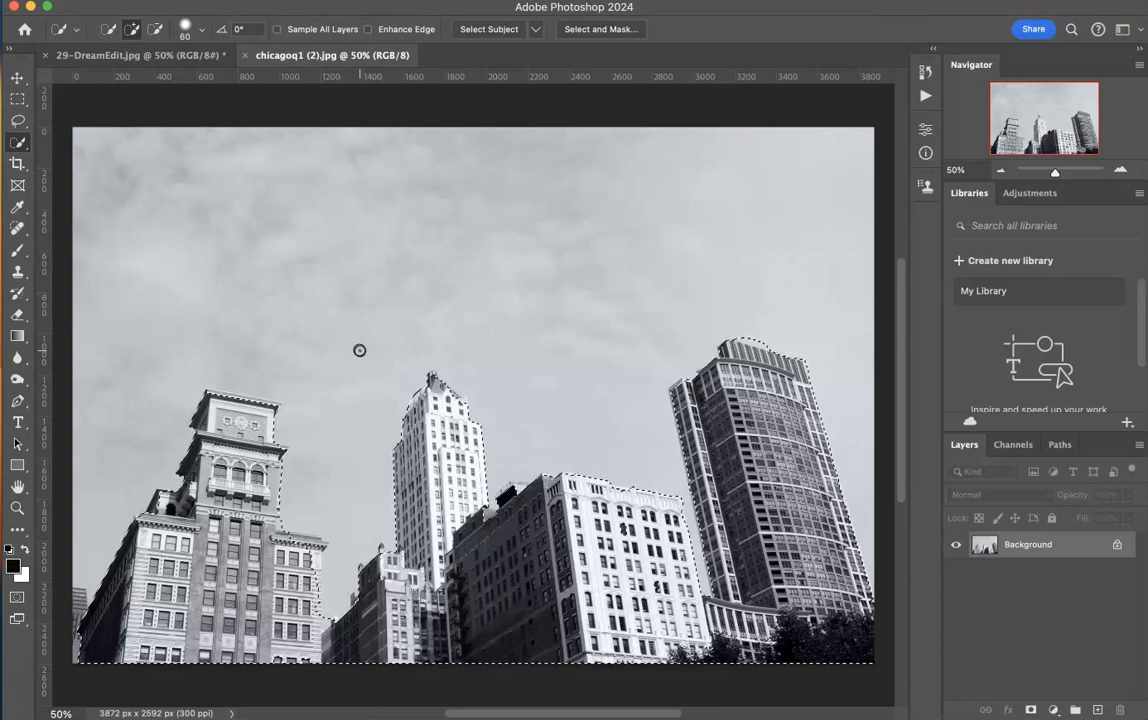
- Replace the selection using Select Subject and subtract the sky gap between the white building and the curved tower
left_click(493, 30)
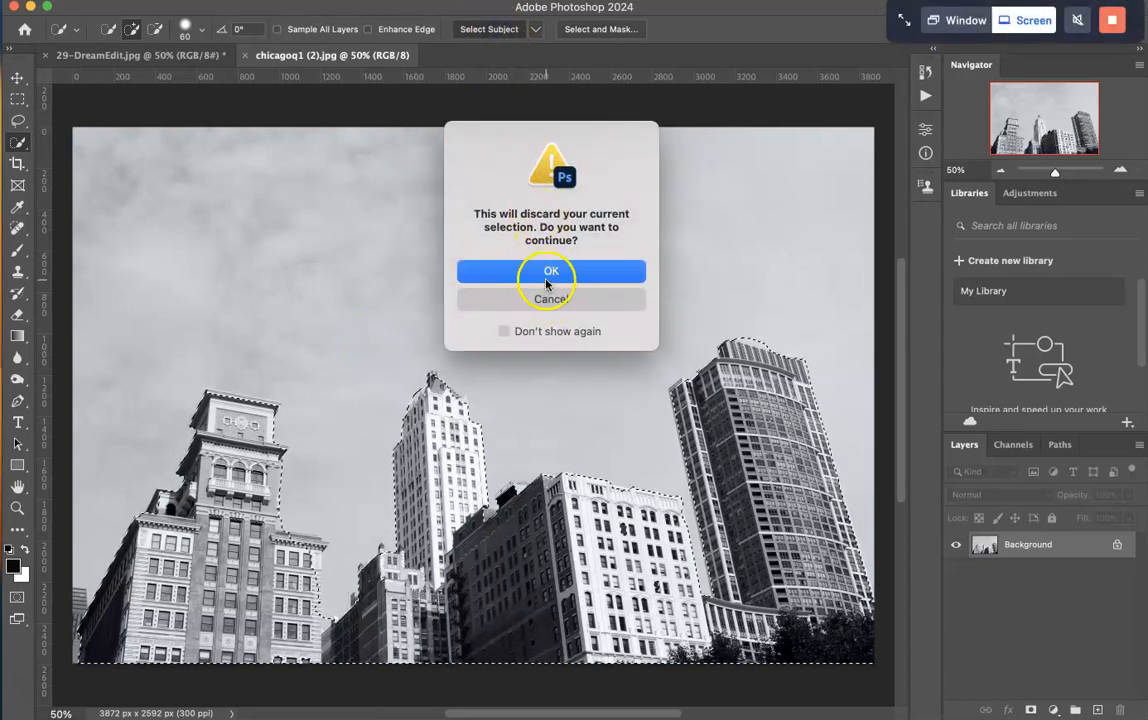
left_click(546, 284)
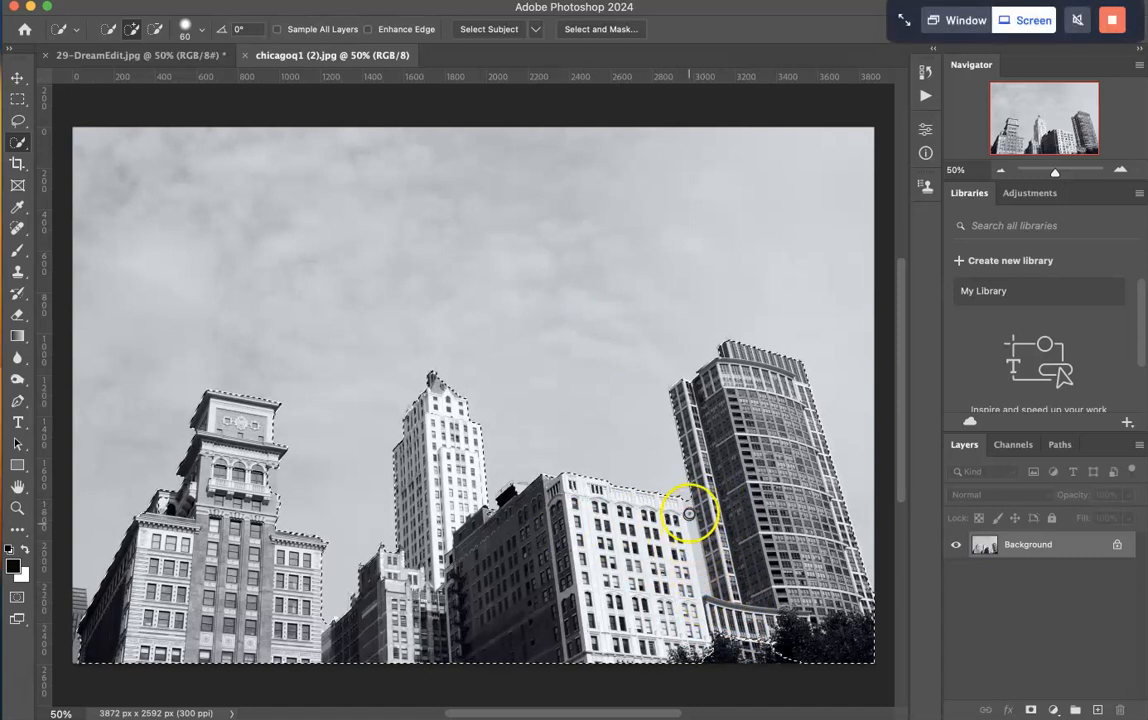
left_click(155, 29)
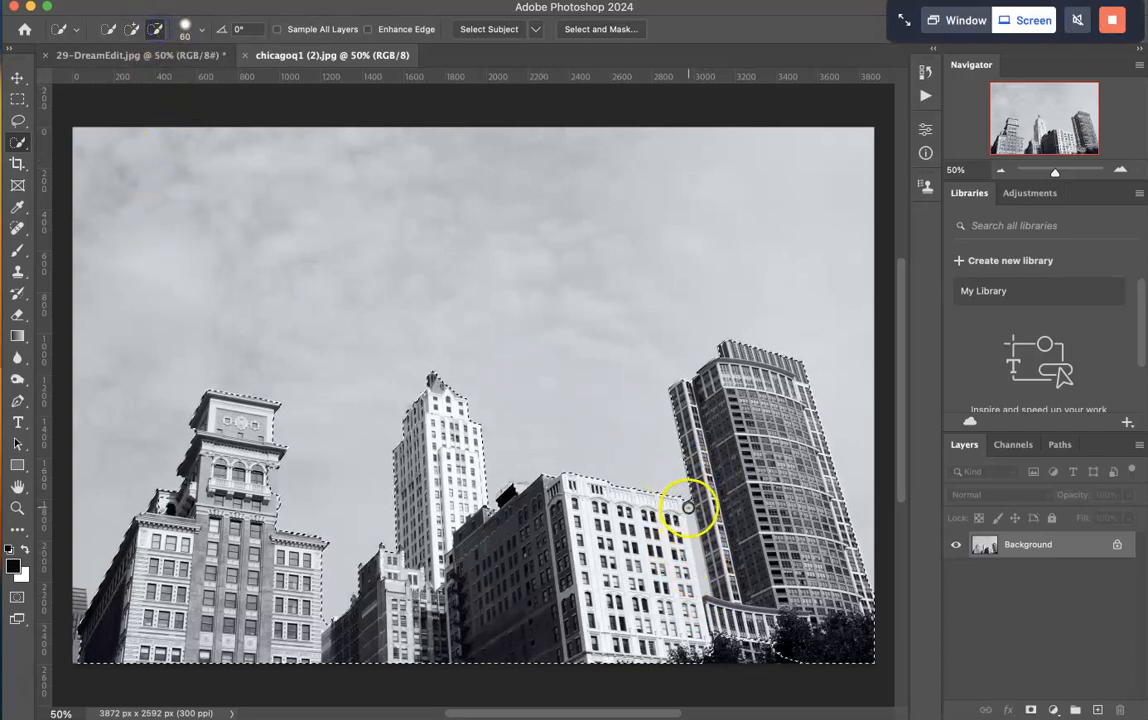
left_click_drag(688, 507, 693, 540)
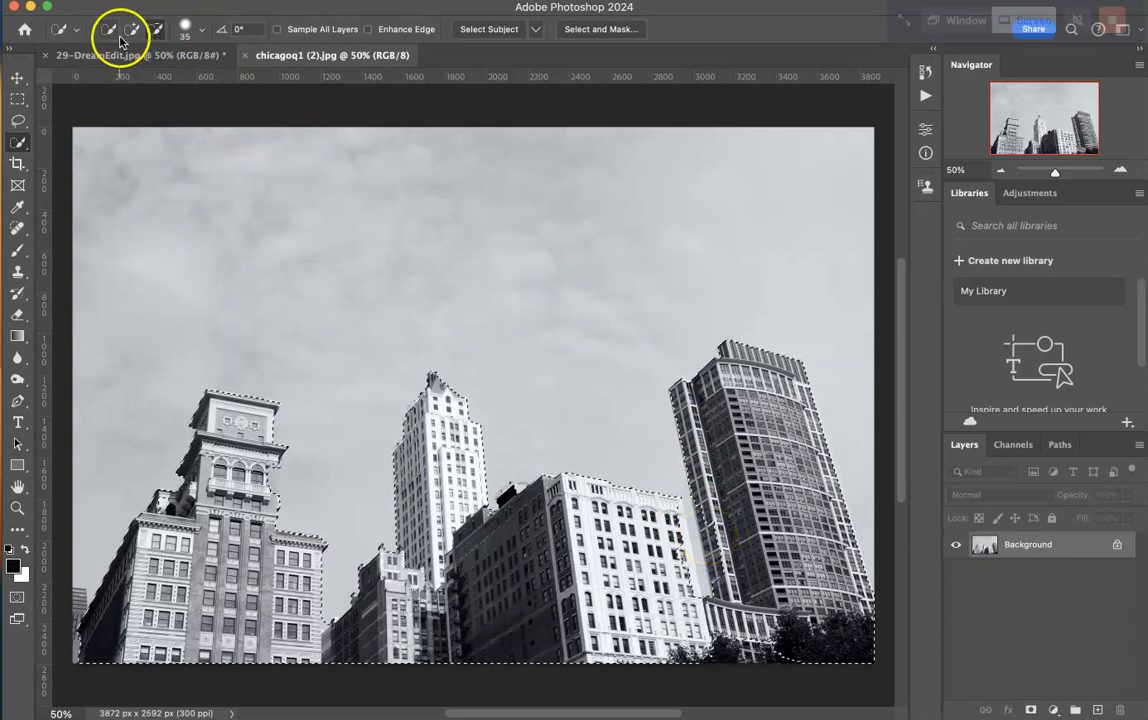
- Move the selected buildings into 29-DreamEdit.jpg as a new layer and position them over the curtain background
mouse_move(27, 681)
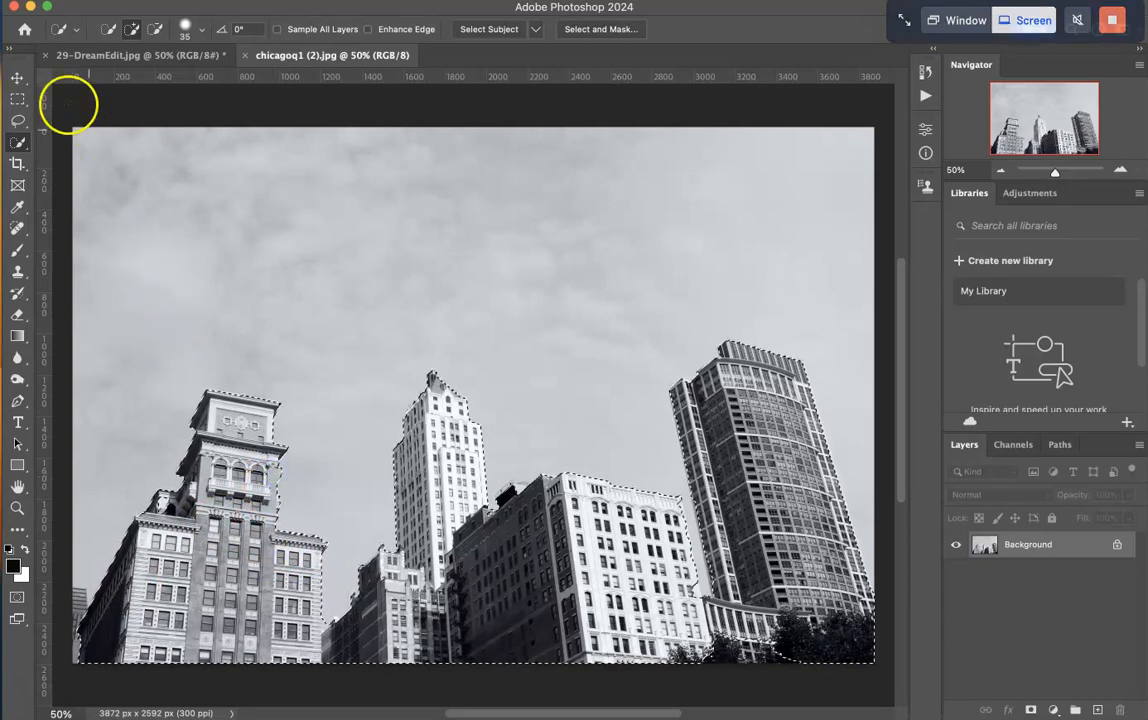
left_click(19, 80)
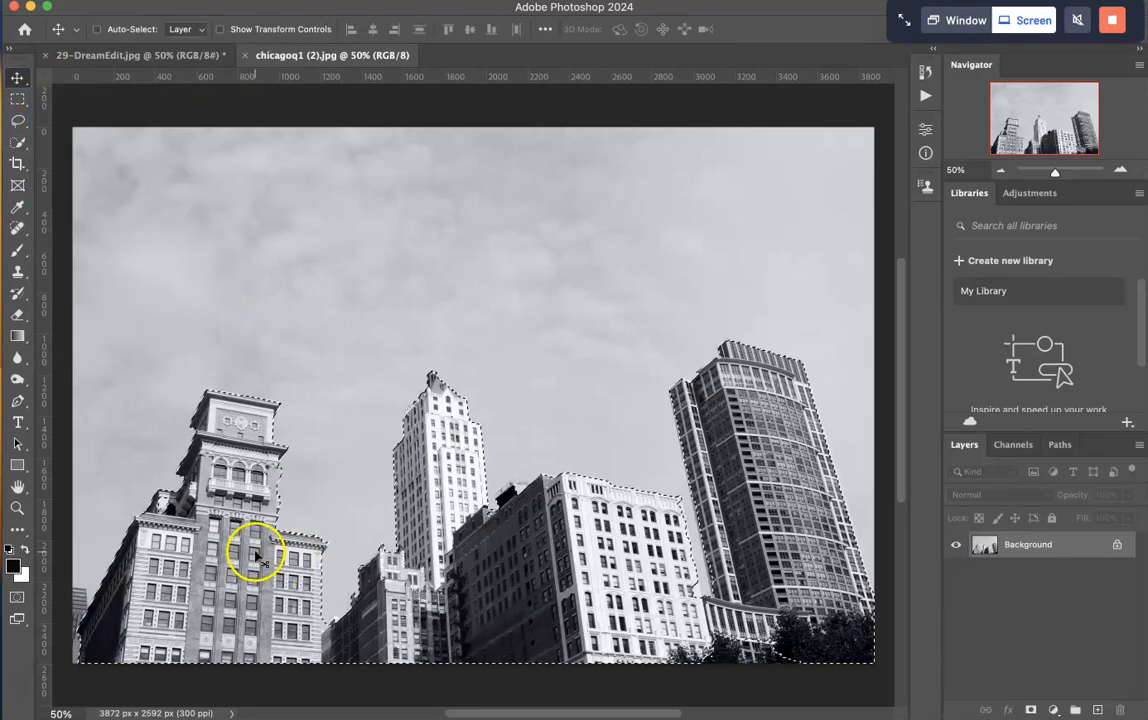
left_click_drag(220, 577, 174, 56)
left_click(174, 55)
left_click_drag(337, 406, 255, 436)
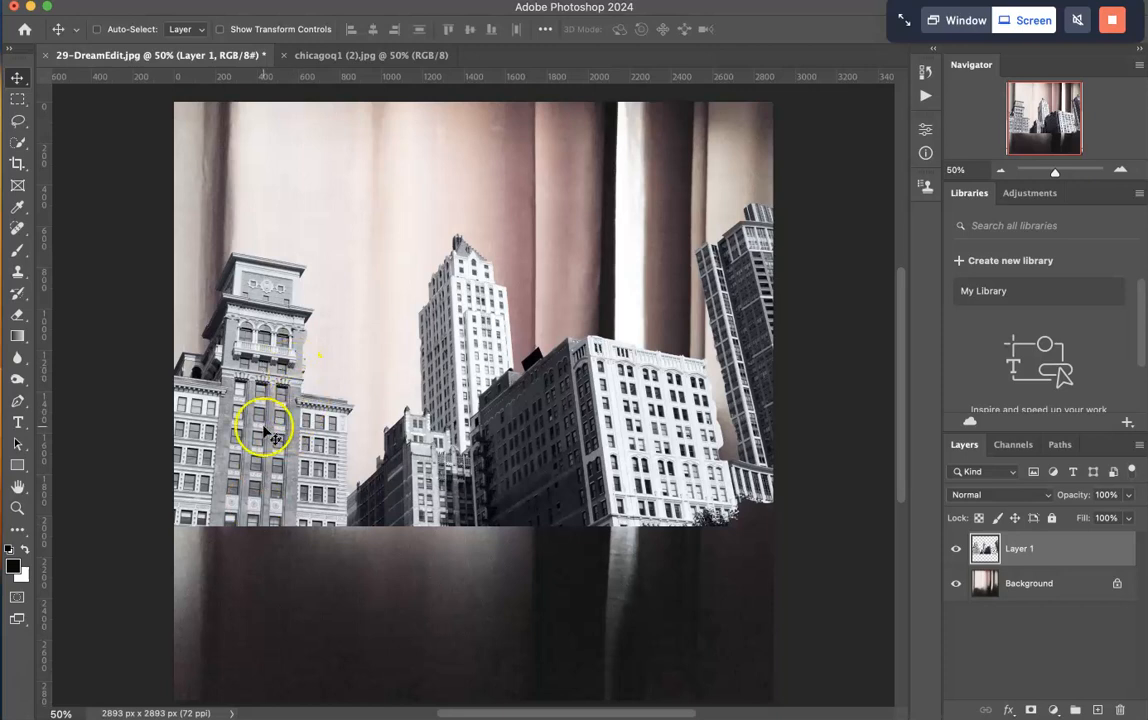
left_click(17, 77)
mouse_move(295, 415)
left_mouse_down()
mouse_move(241, 410)
mouse_move(285, 415)
left_mouse_up()
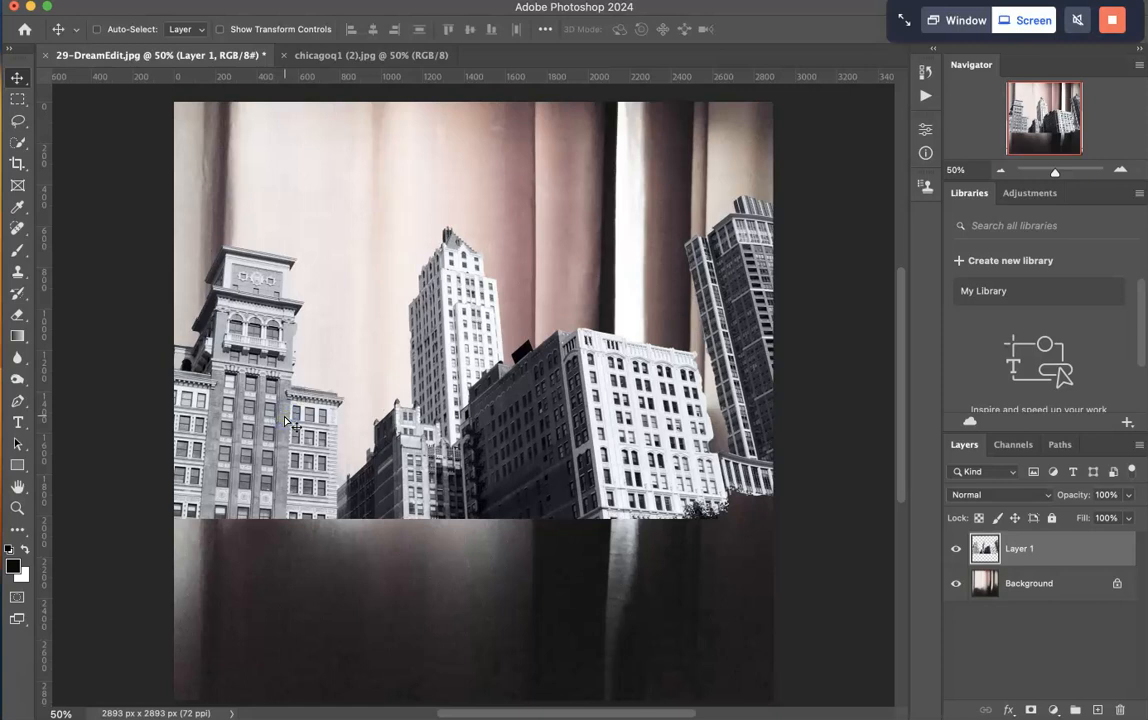
- Scale the buildings layer to about 79.6% with Free Transform and place it along the canvas's bottom edge
key("super+t")
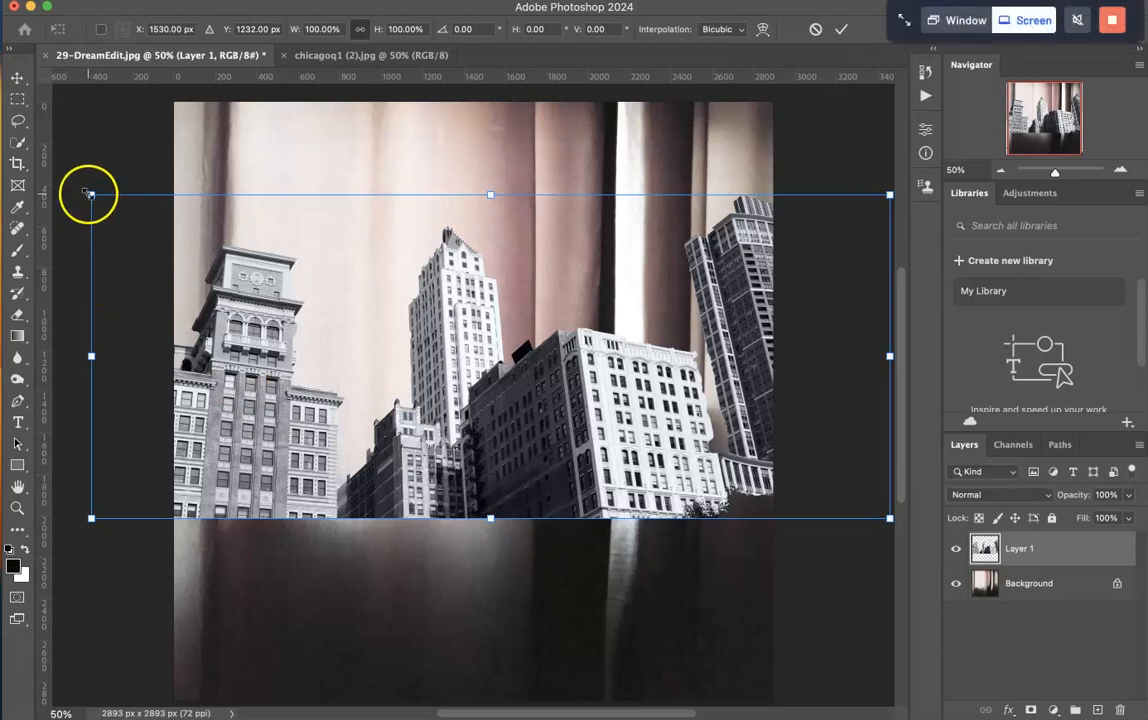
left_click_drag(91, 194, 238, 290)
left_click_drag(375, 388, 308, 574)
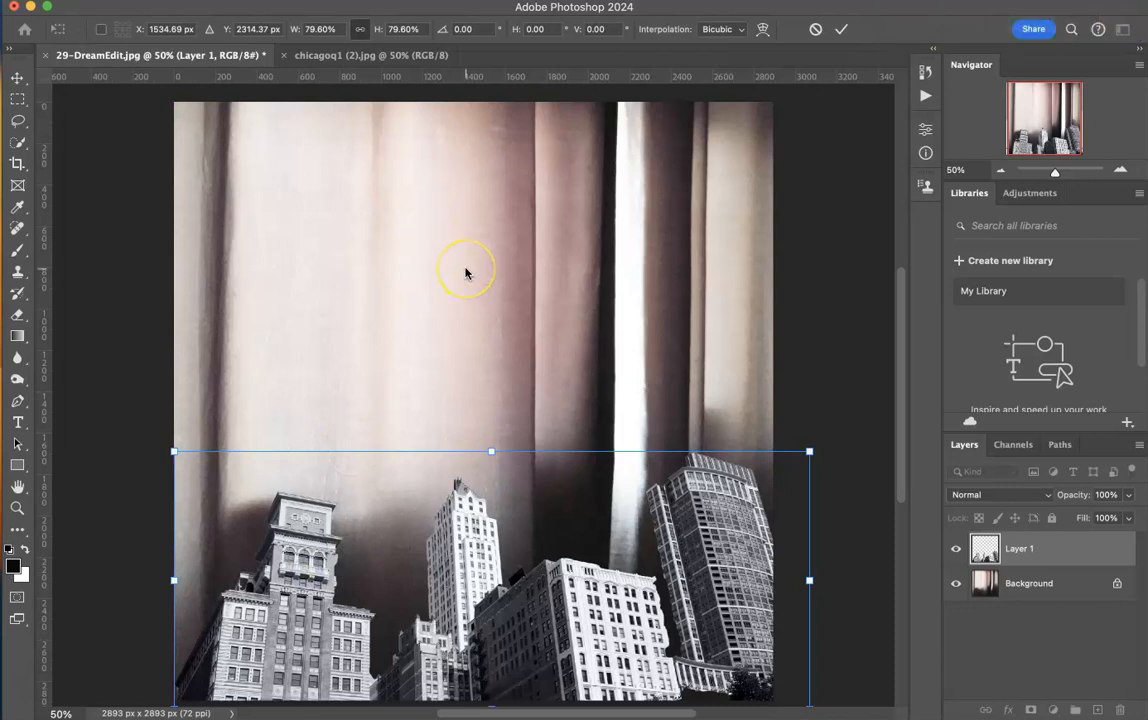
key("Return")
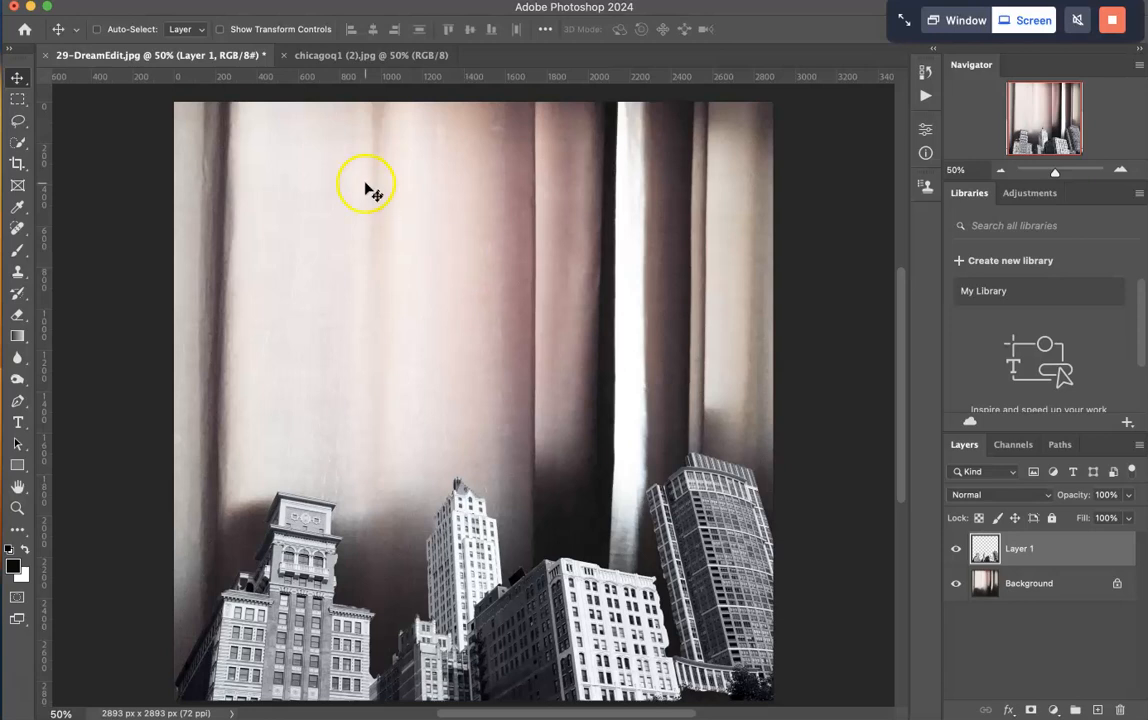
left_click(146, 1)
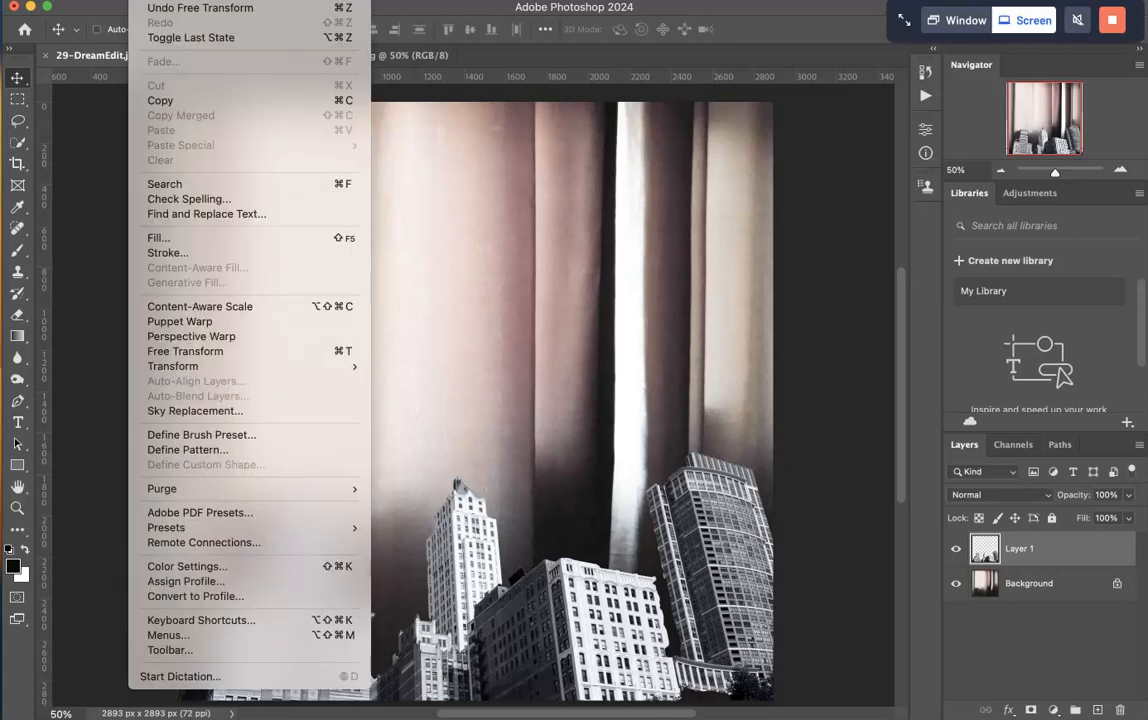
mouse_move(150, 366)
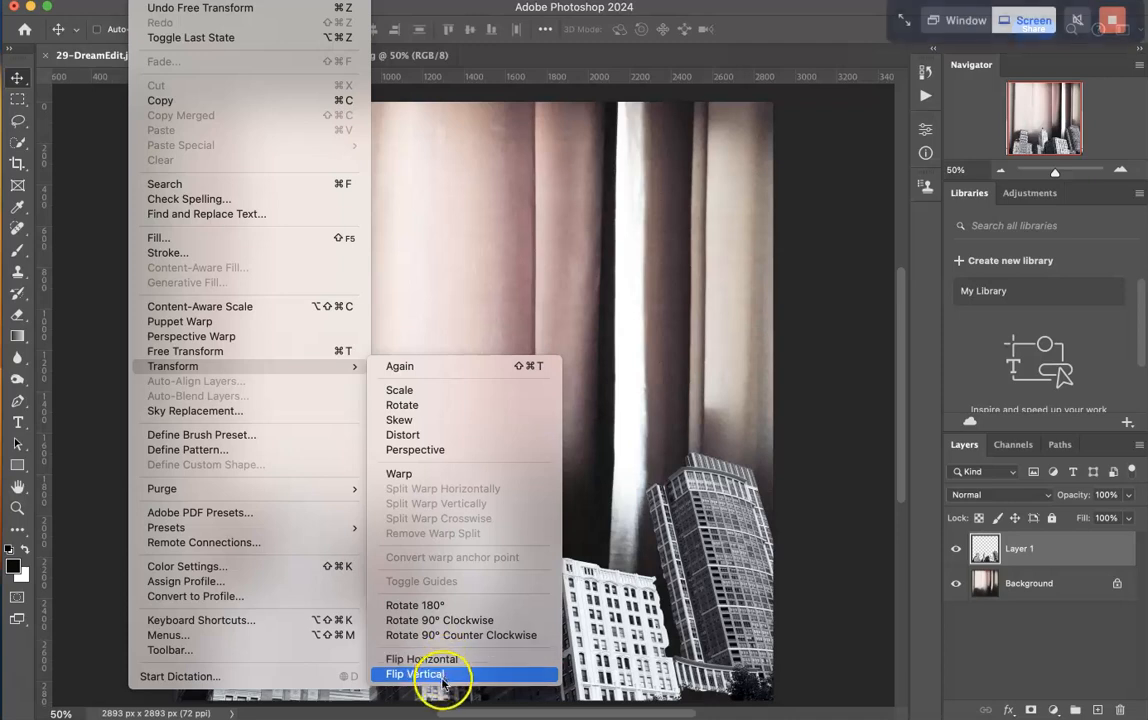
left_click(612, 648)
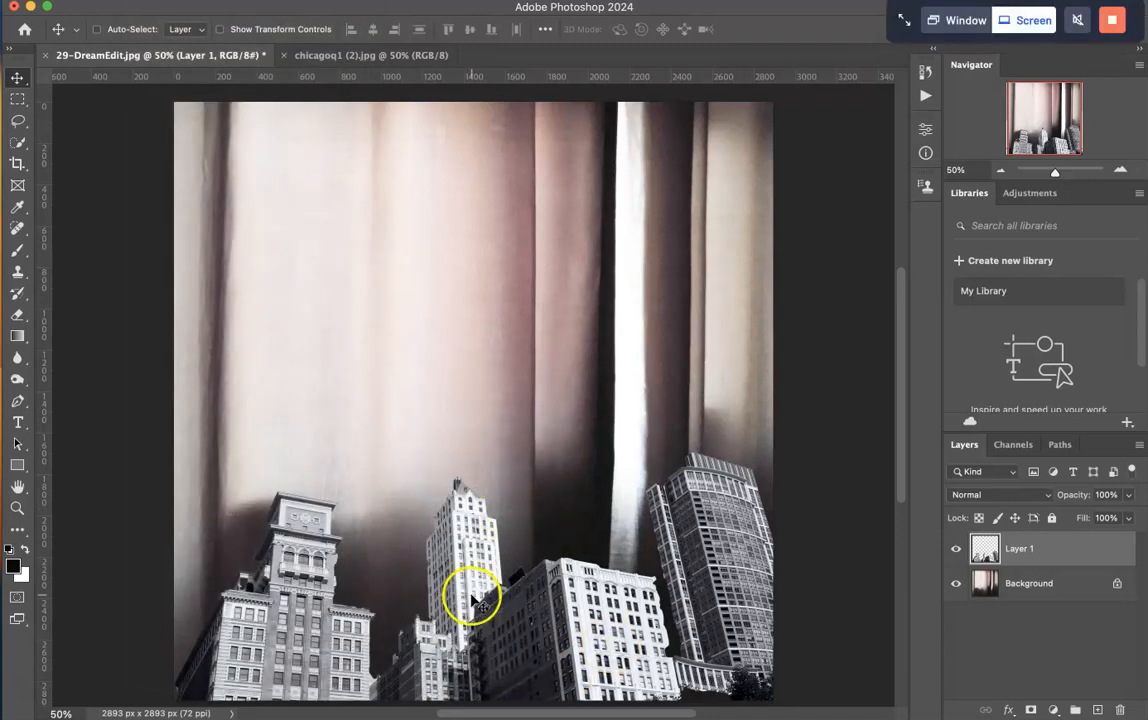
left_click(1046, 497)
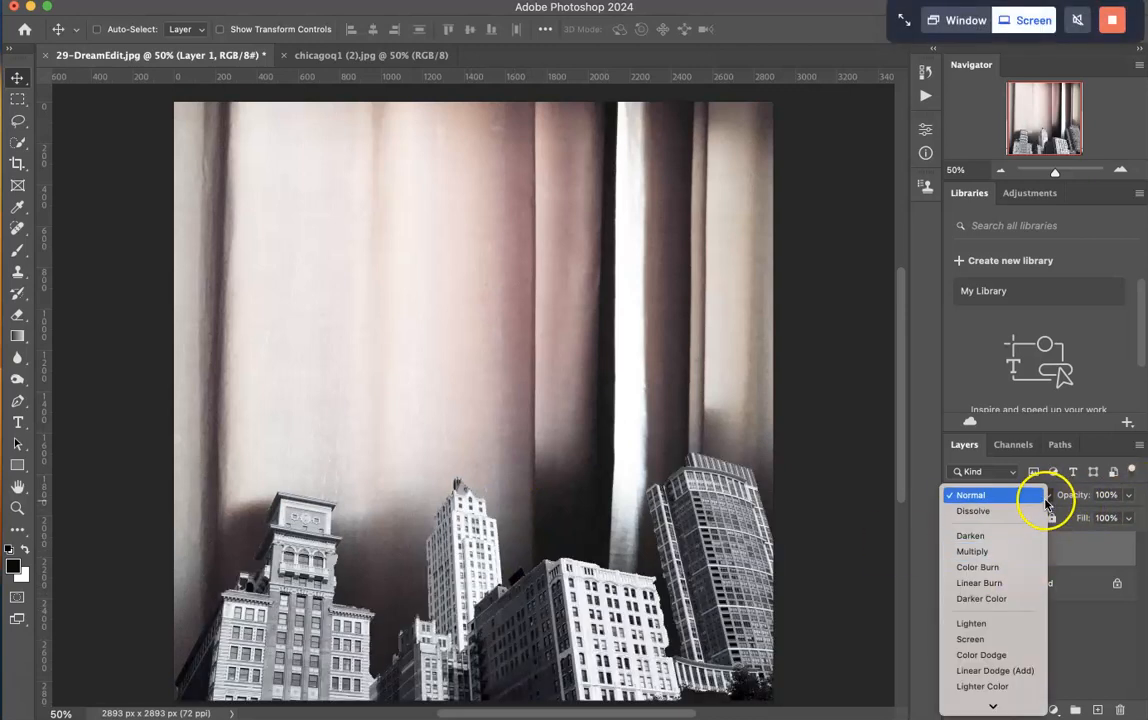
left_click(1007, 494)
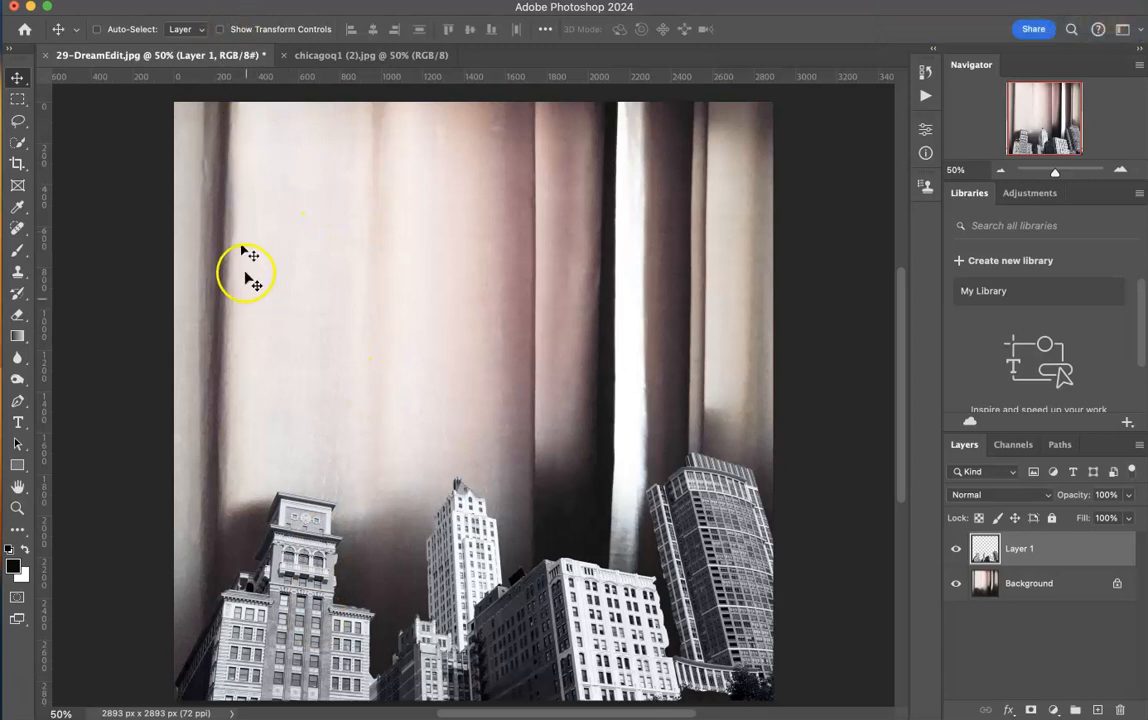
- Apply Match Color to the buildings layer with 29-DreamEdit.jpg as the source and Background as the source layer
left_click(184, 1)
mouse_move(211, 33)
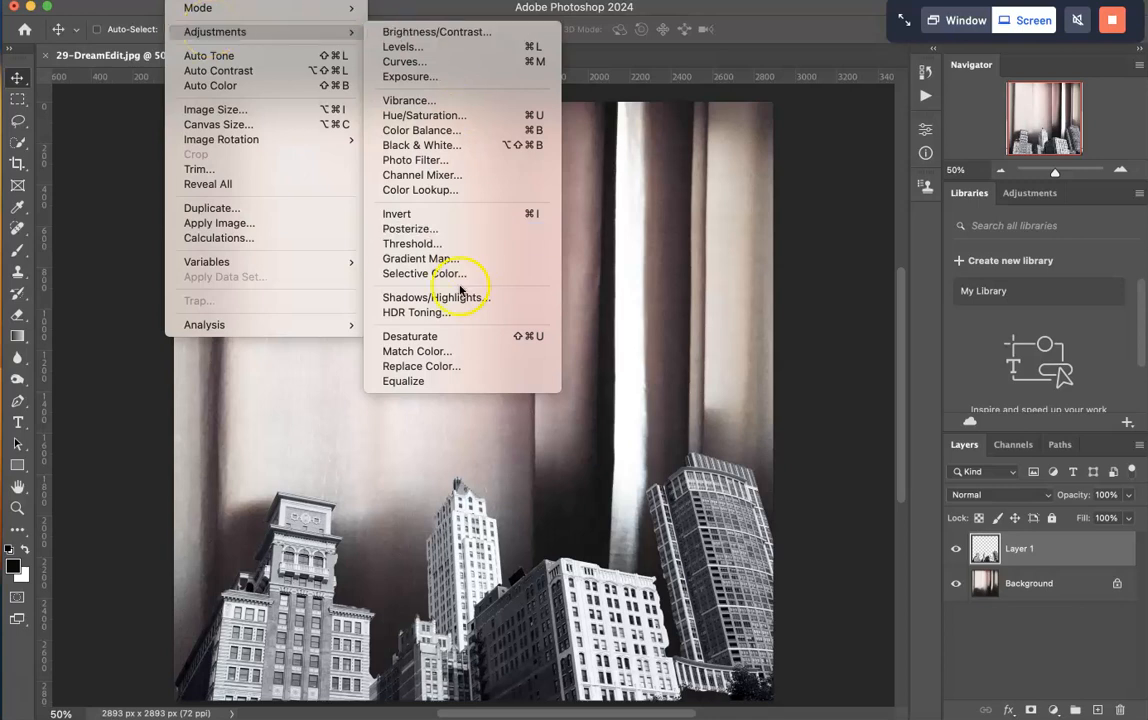
left_click(460, 362)
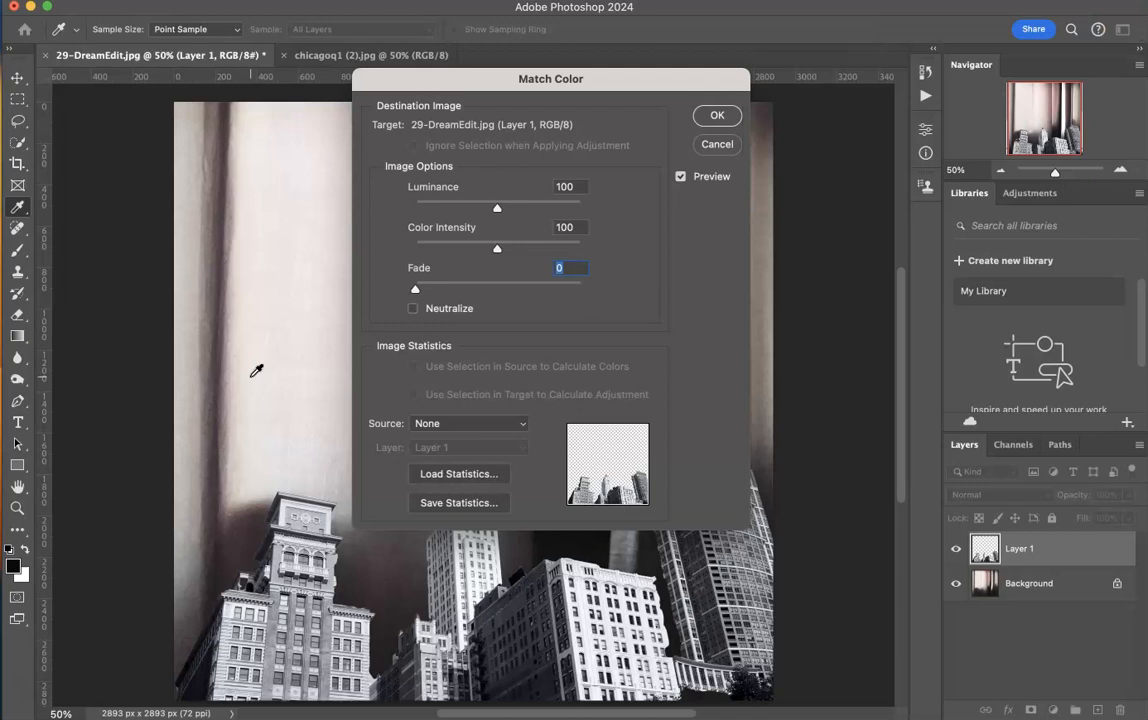
left_click(522, 423)
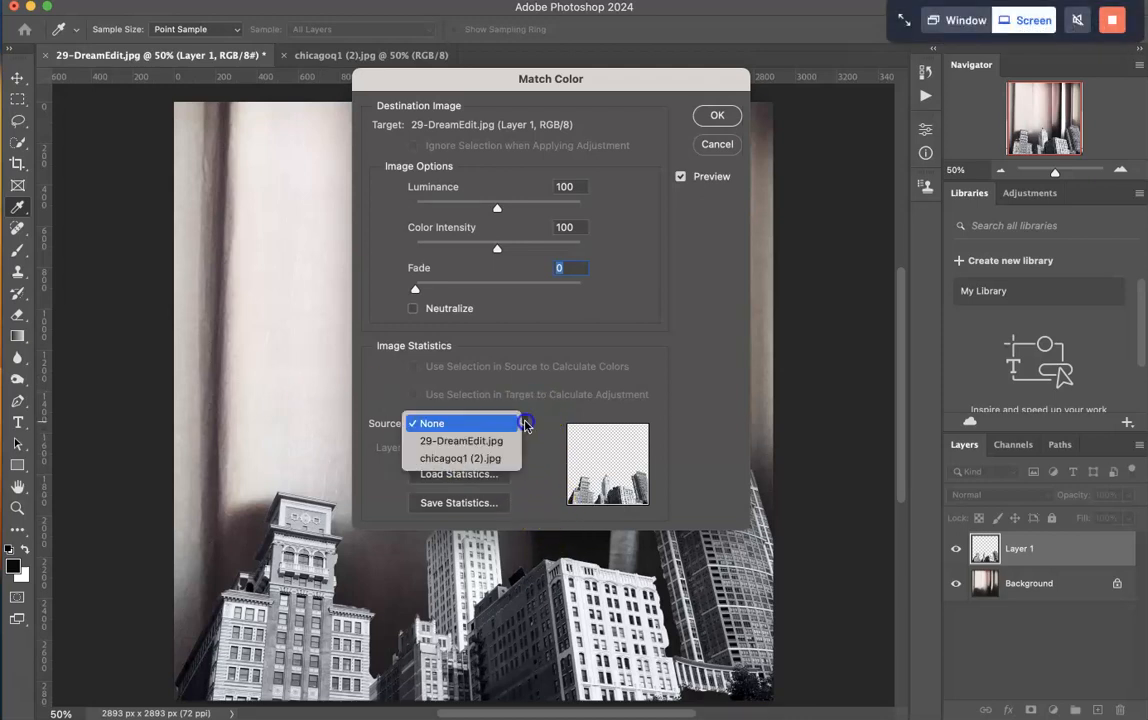
left_click(506, 441)
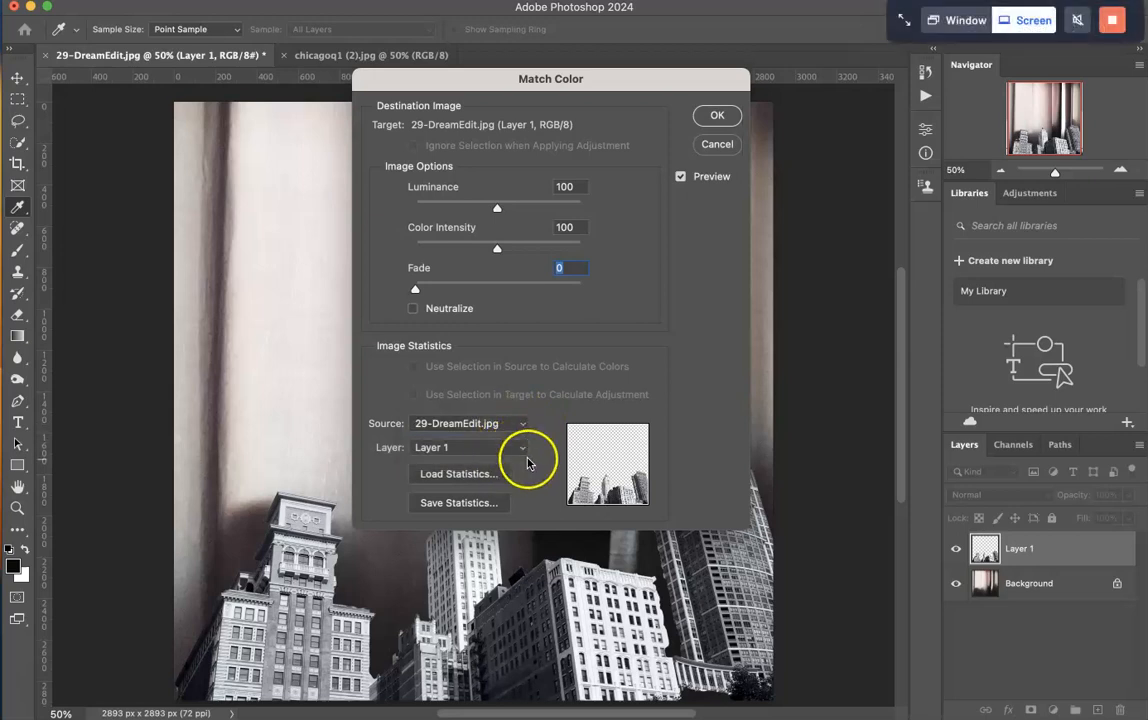
left_click(522, 450)
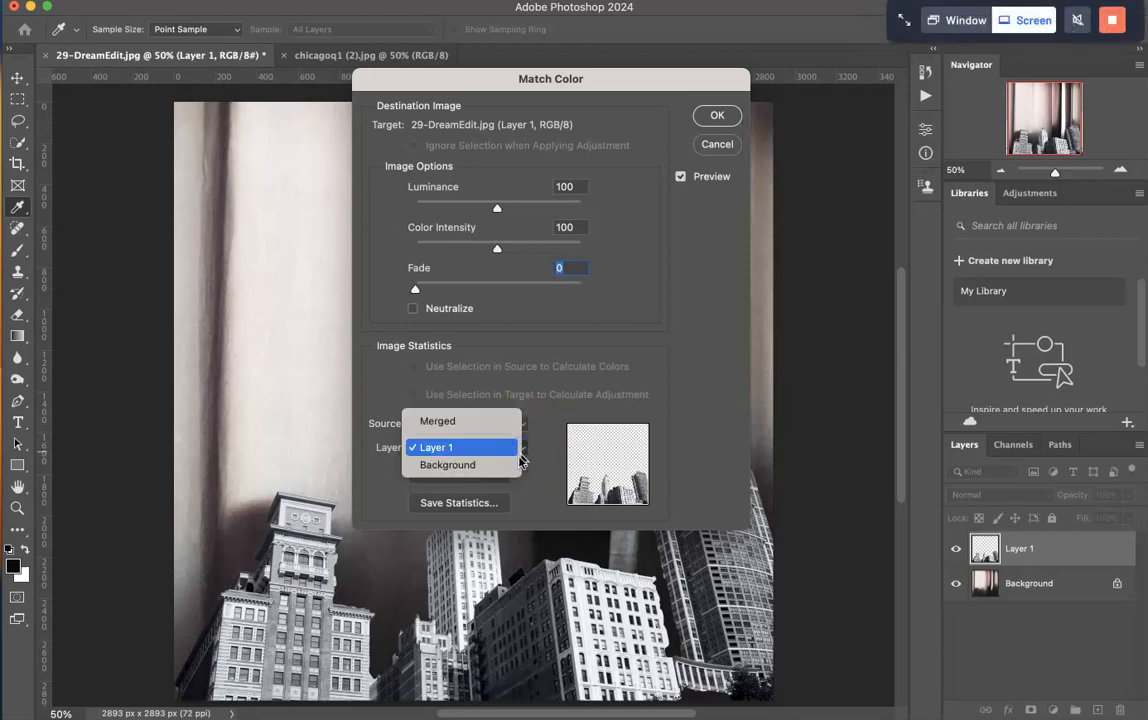
left_click(510, 466)
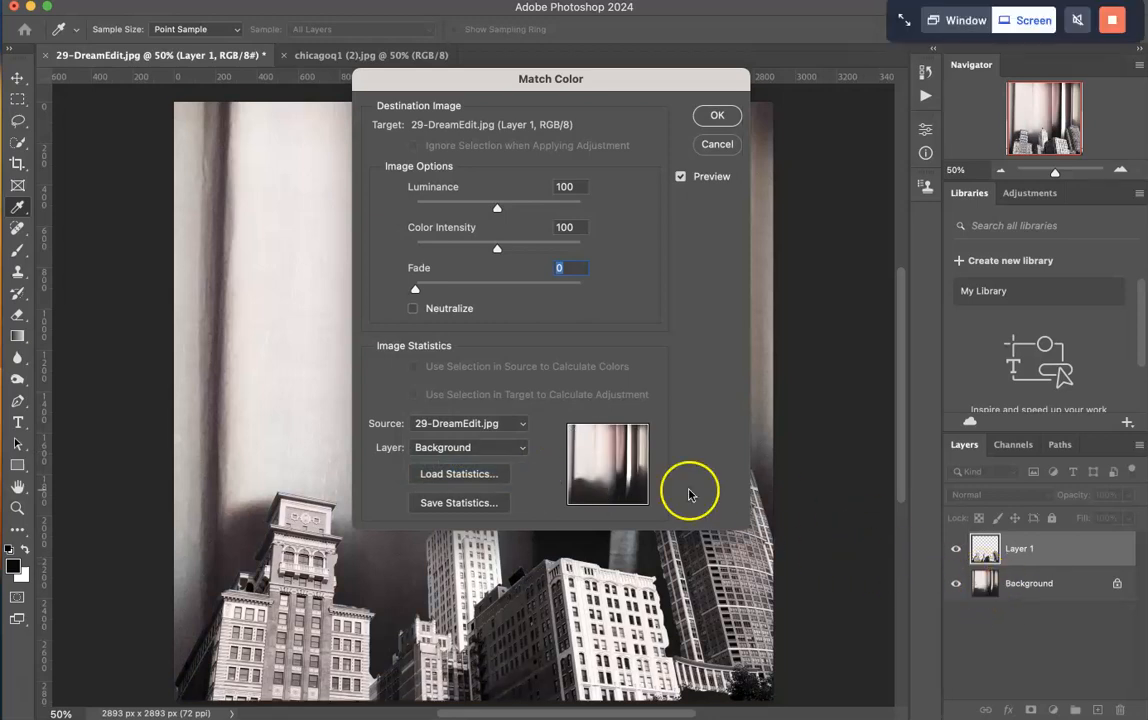
left_click(717, 115)
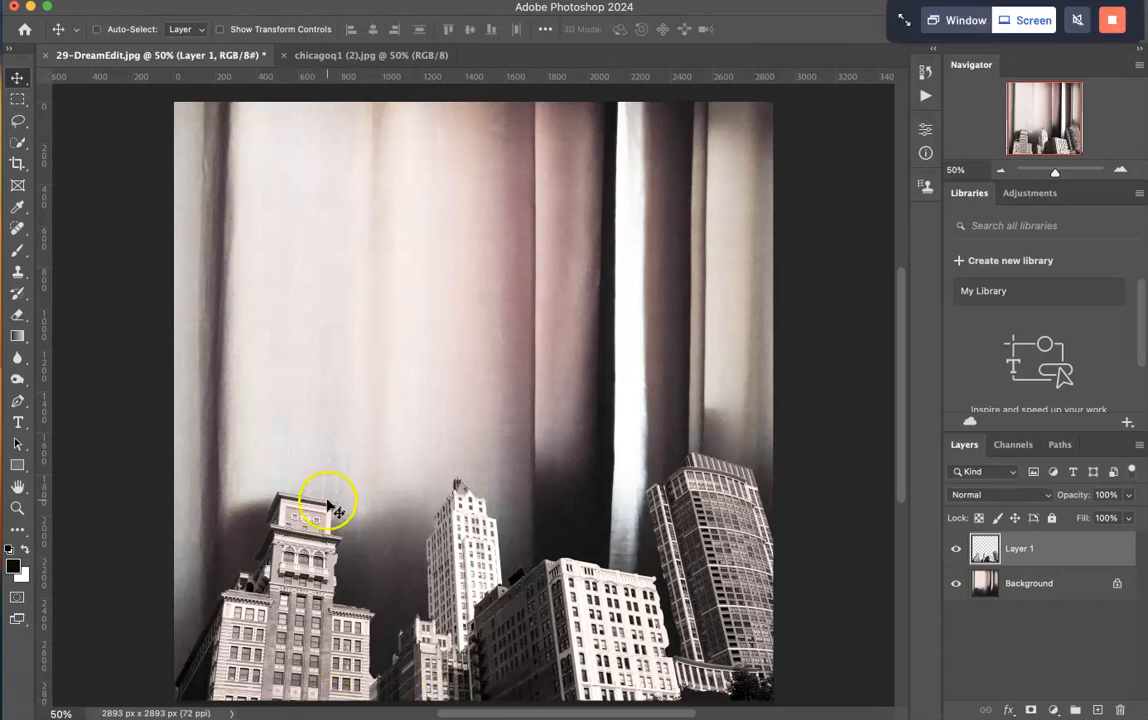
- Switch to the Quick Selection tool
left_click(17, 143)
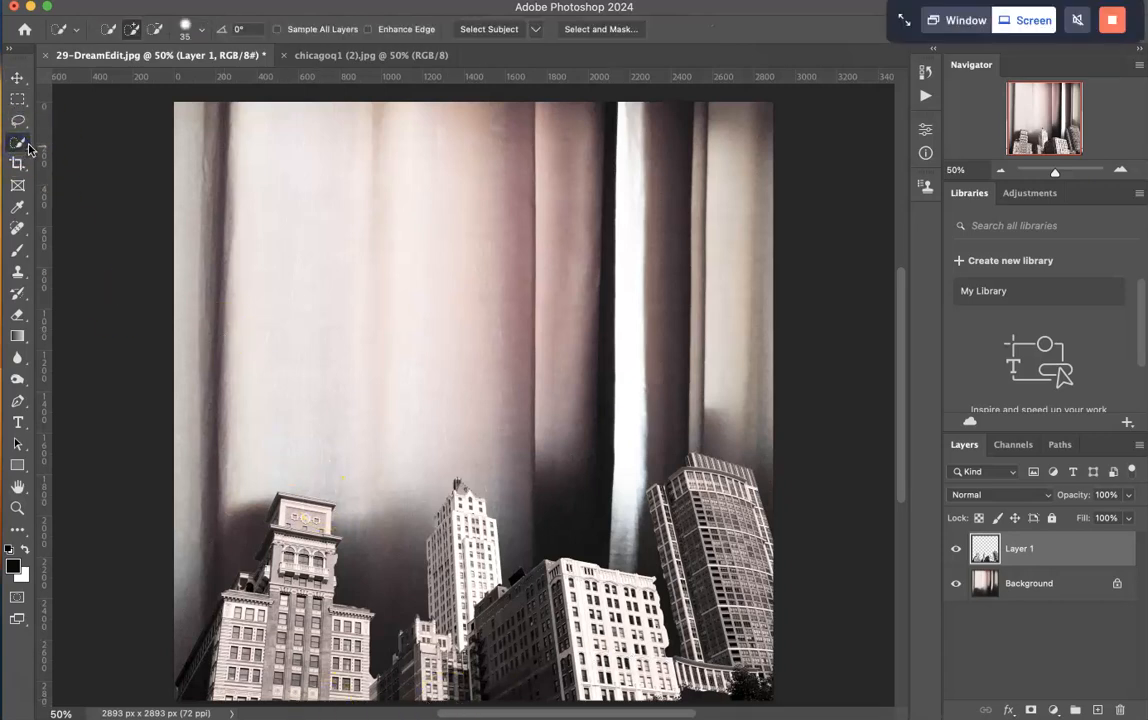